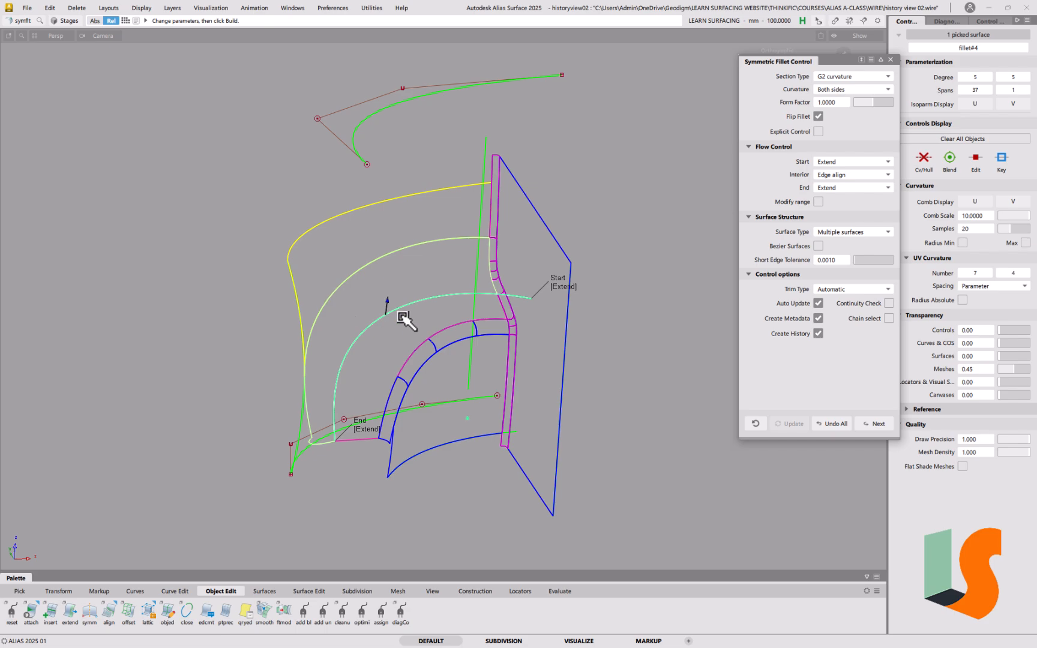
# - Query-edit the flat upright surface to show its Freeform Blend construction settings
pyautogui.click(245, 612)
pyautogui.click(563, 387)
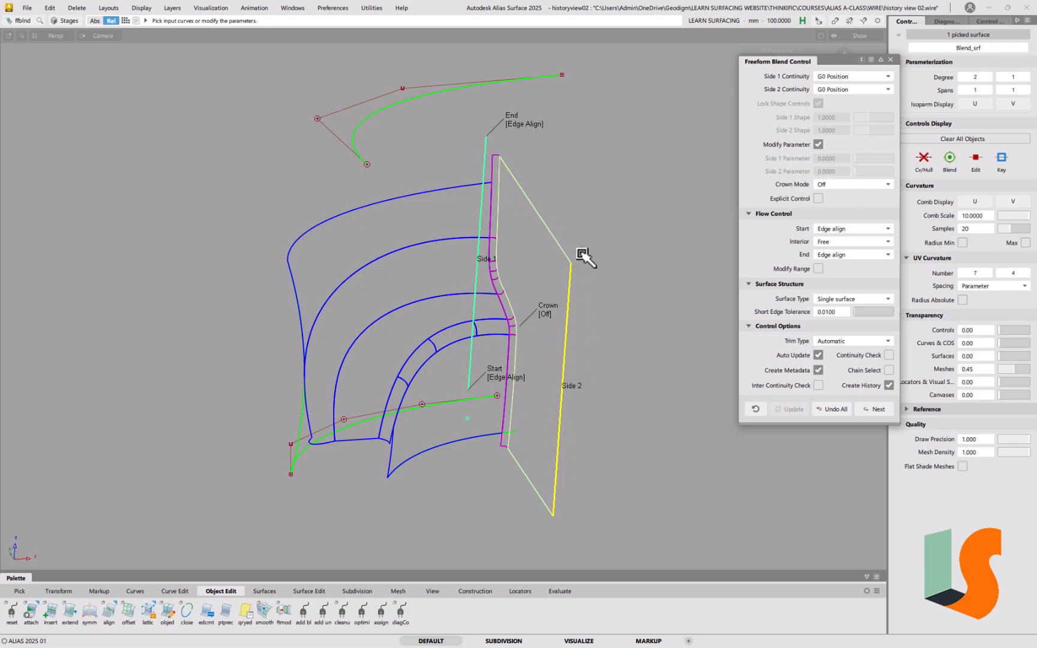
pyautogui.click(624, 257)
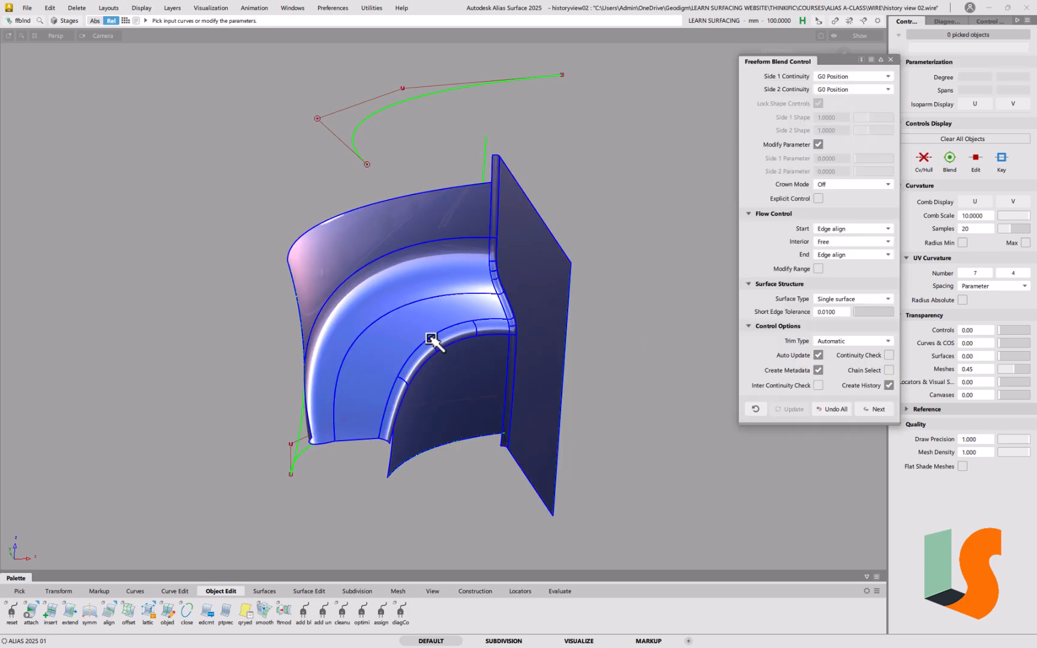
# - Show the CVs and hull of the draft surface beside the inner fillet, leaving nothing picked
pyautogui.keyDown('ctrl'); pyautogui.keyDown('shift'); pyautogui.moveTo(417, 324); pyautogui.dragTo(396, 339); pyautogui.keyUp('shift'); pyautogui.keyUp('ctrl')
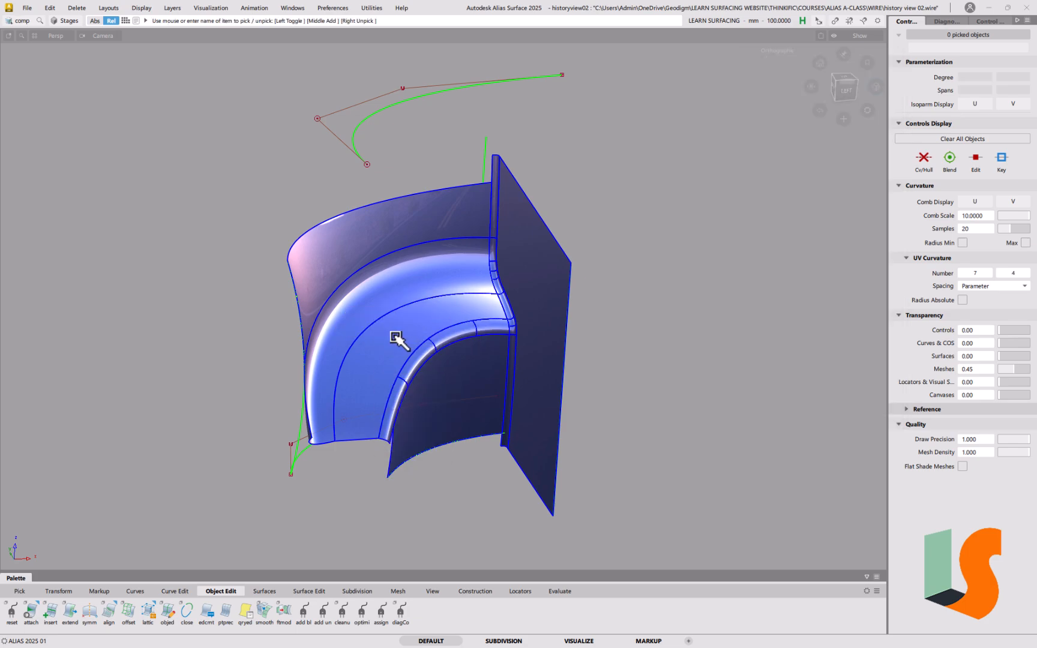
pyautogui.click(408, 338)
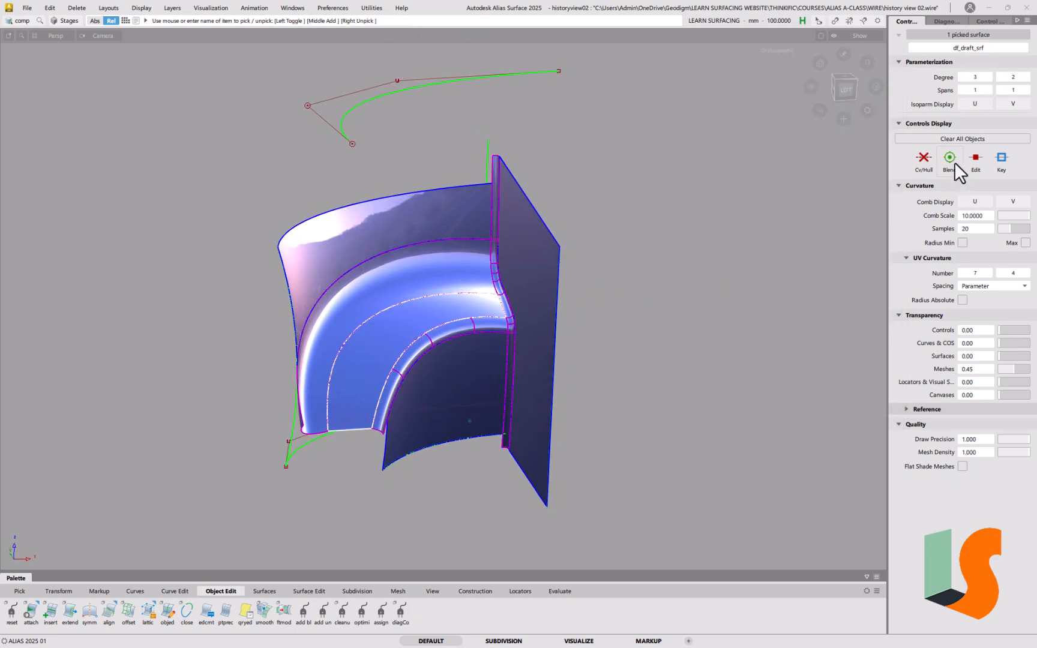
pyautogui.click(924, 160)
pyautogui.click(690, 298)
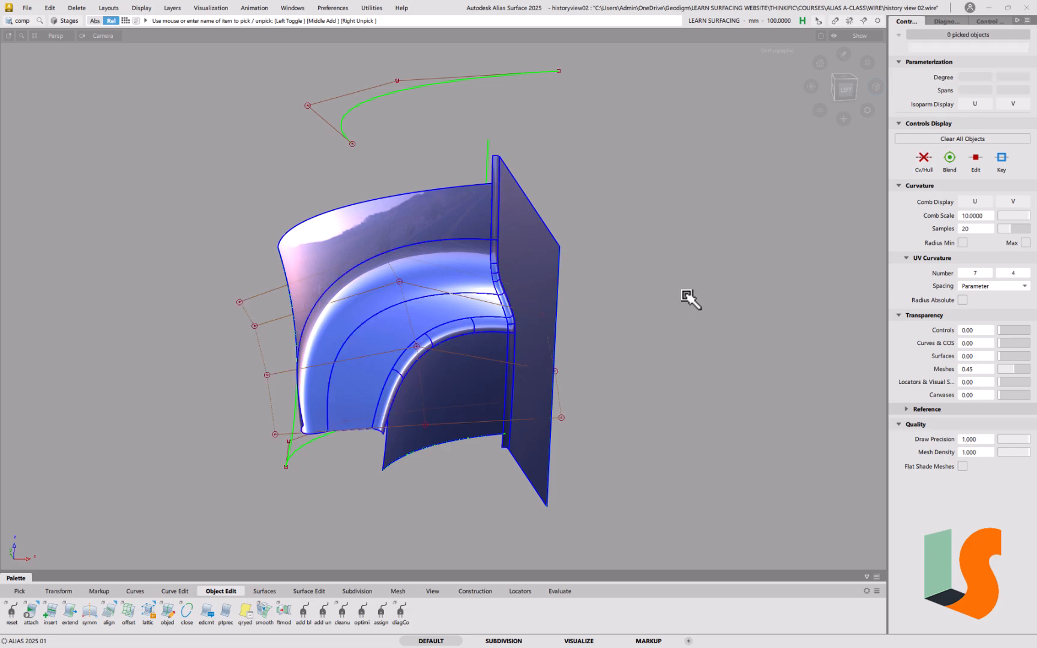
# - Move the four CVs at the draft surface's end nearest the flat upright surface slightly upward, and clear the selection
pyautogui.press('m')
pyautogui.click(694, 289)
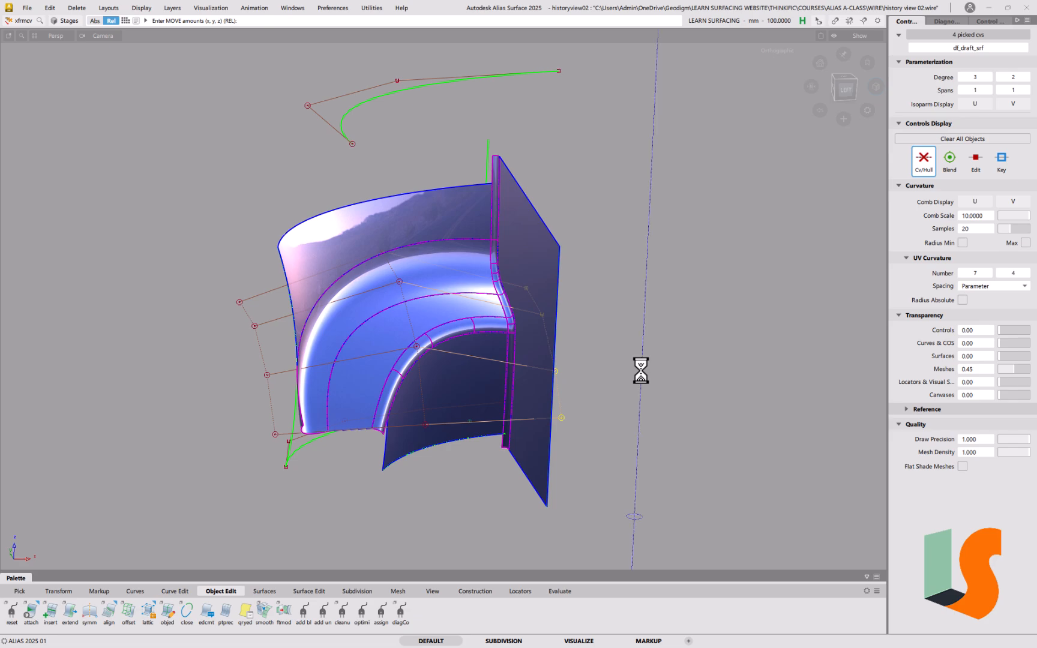
pyautogui.moveTo(641, 371); pyautogui.dragTo(641, 361, button='right')
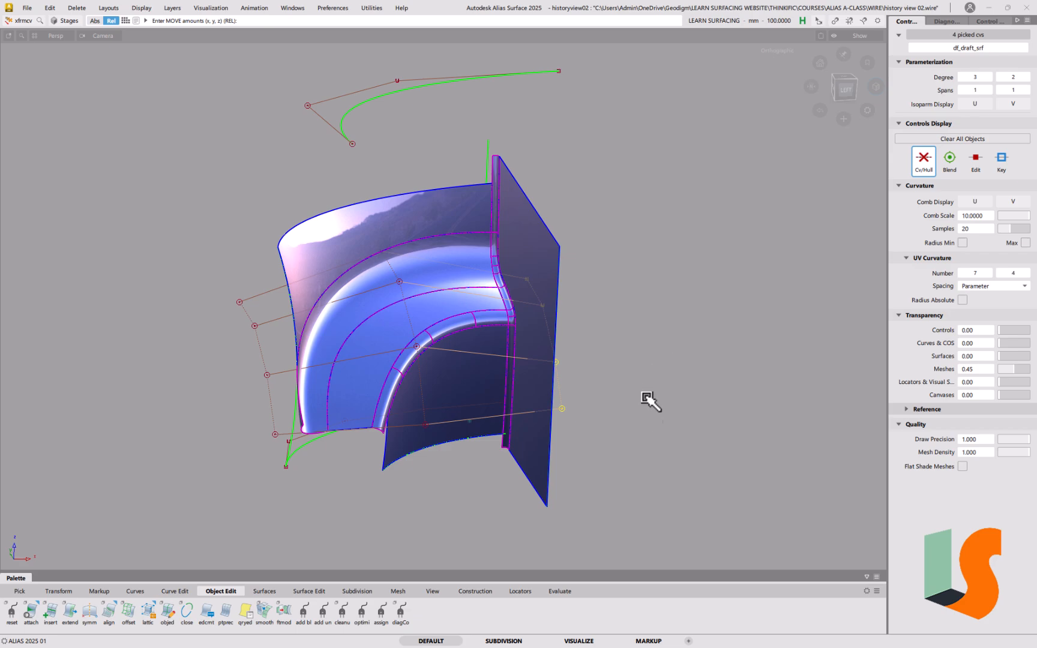
pyautogui.keyDown('ctrl'); pyautogui.keyDown('shift'); pyautogui.moveTo(646, 408); pyautogui.dragTo(640, 390); pyautogui.keyUp('shift'); pyautogui.keyUp('ctrl')
pyautogui.keyDown('alt'); pyautogui.keyDown('shift'); pyautogui.moveTo(506, 283); pyautogui.dragTo(521, 313); pyautogui.keyUp('shift'); pyautogui.keyUp('alt')
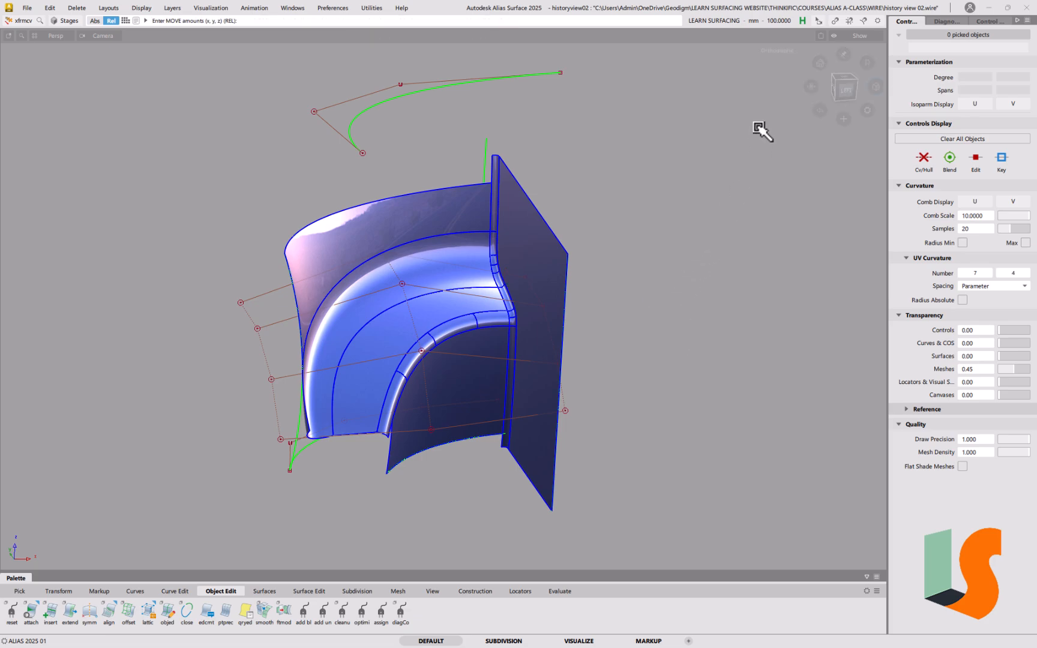
# - Globally suspend construction history and hide the draft surface's CVs in wireframe display
pyautogui.click(802, 18)
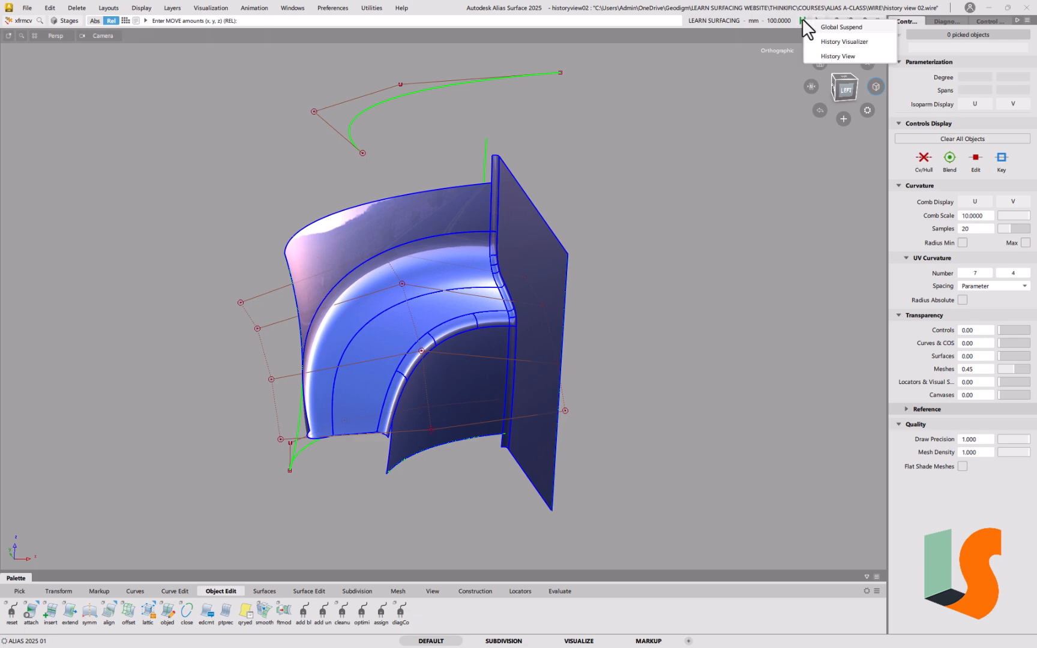
pyautogui.click(834, 27)
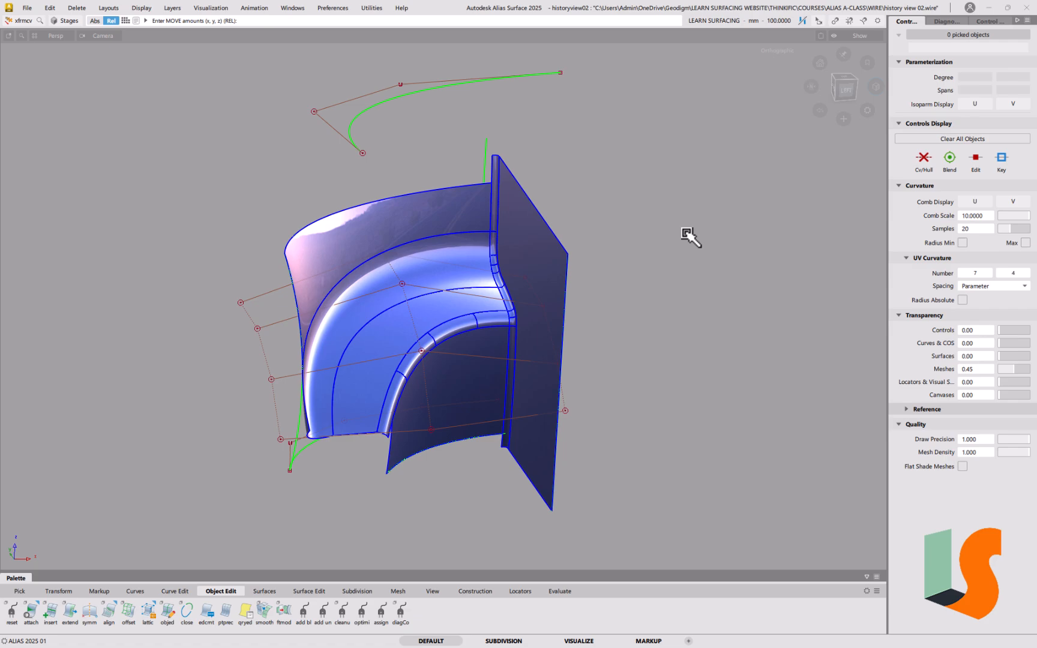
pyautogui.press('F12')
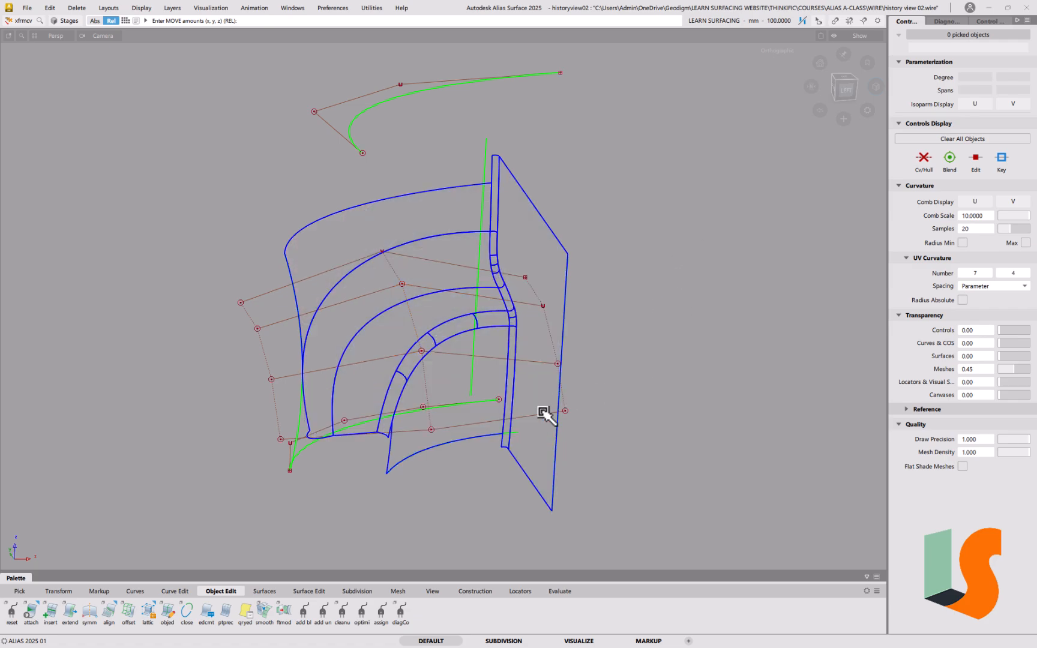
pyautogui.keyDown('ctrl'); pyautogui.keyDown('shift'); pyautogui.moveTo(489, 417); pyautogui.dragTo(457, 432); pyautogui.keyUp('shift'); pyautogui.keyUp('ctrl')
pyautogui.click(924, 159)
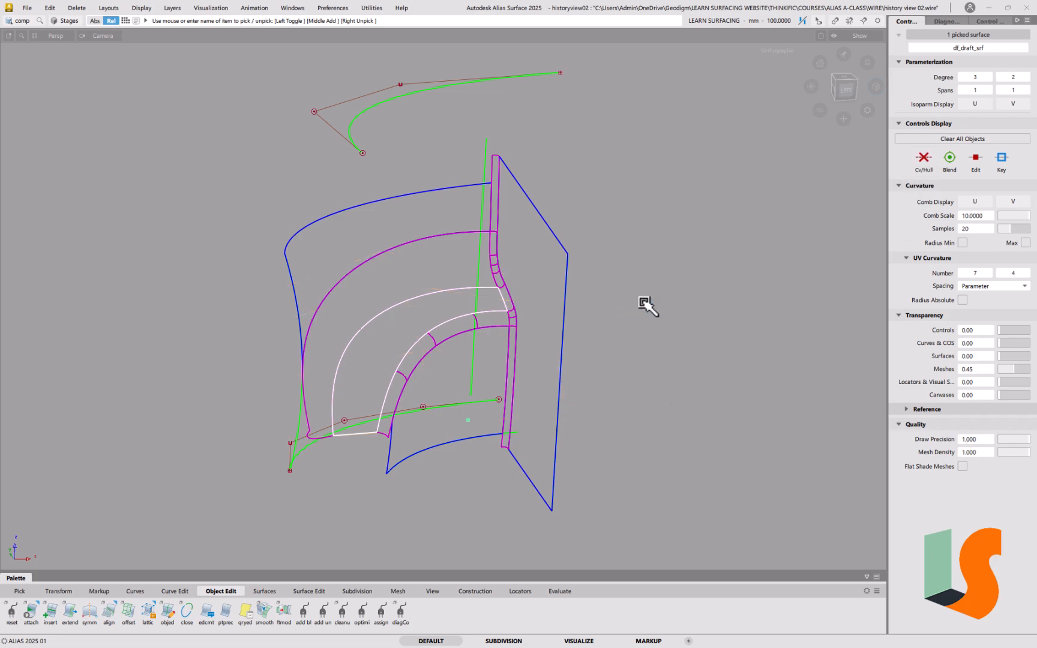
# - Move the two CVs at the free end of the lower guide curve slightly upward and inward, and clear the selection
pyautogui.hotkey('ctrl', 't')
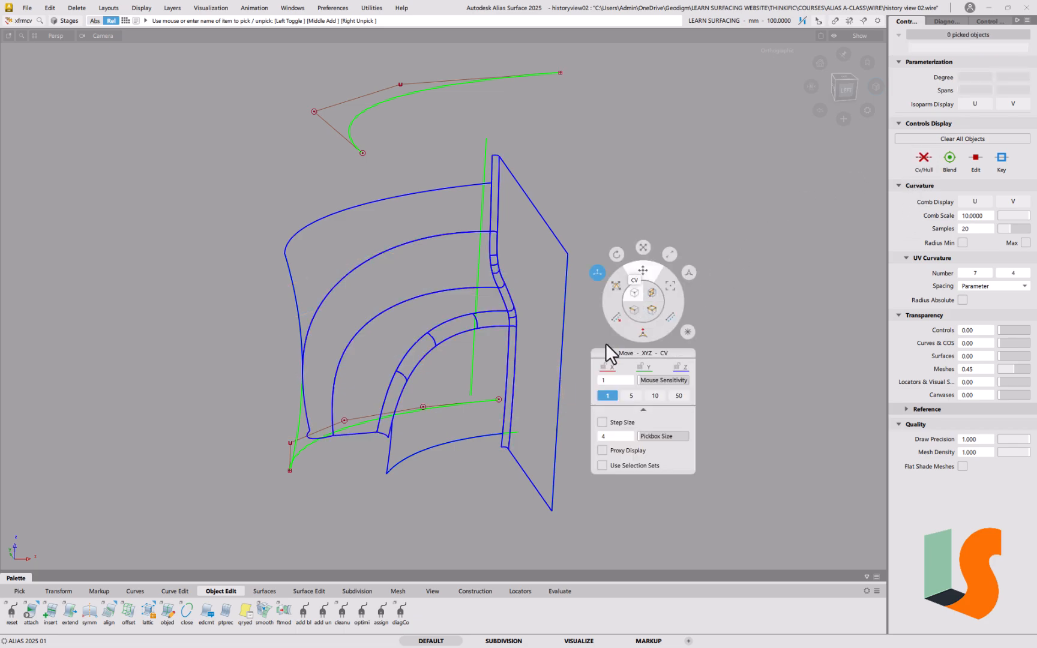
pyautogui.click(497, 407)
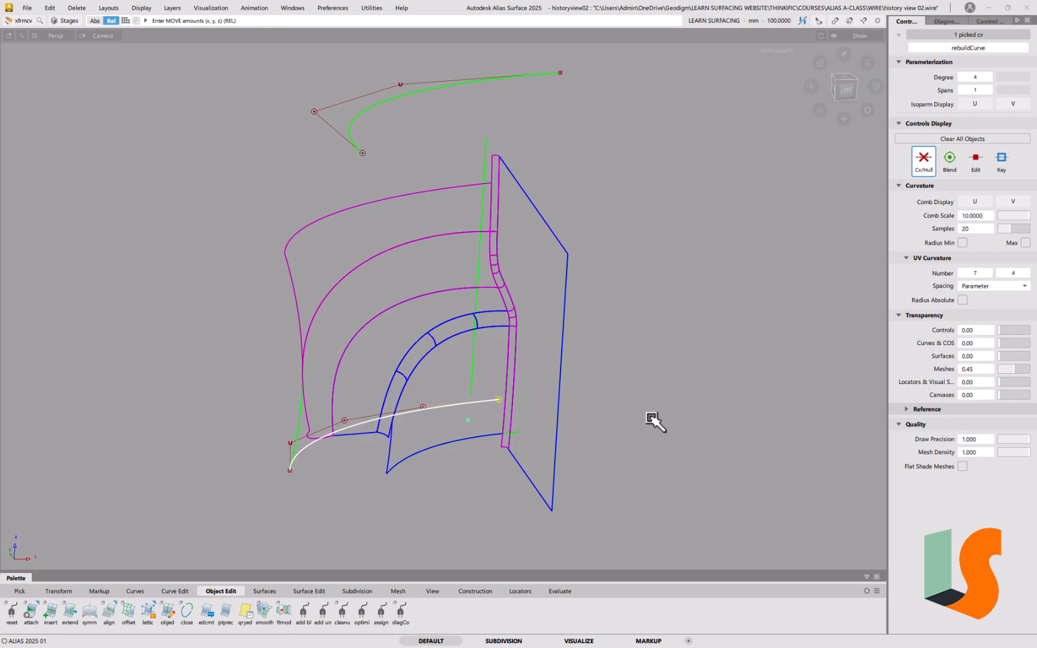
pyautogui.moveTo(648, 423); pyautogui.dragTo(618, 406, button='middle')
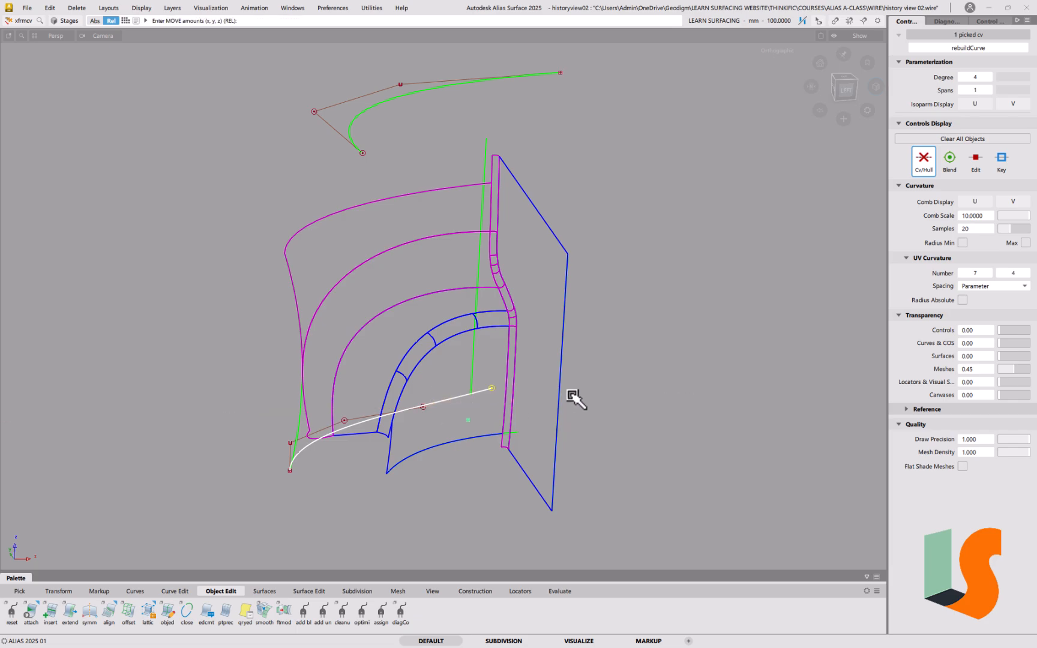
pyautogui.click(424, 408)
pyautogui.moveTo(684, 418); pyautogui.dragTo(680, 411, button='middle')
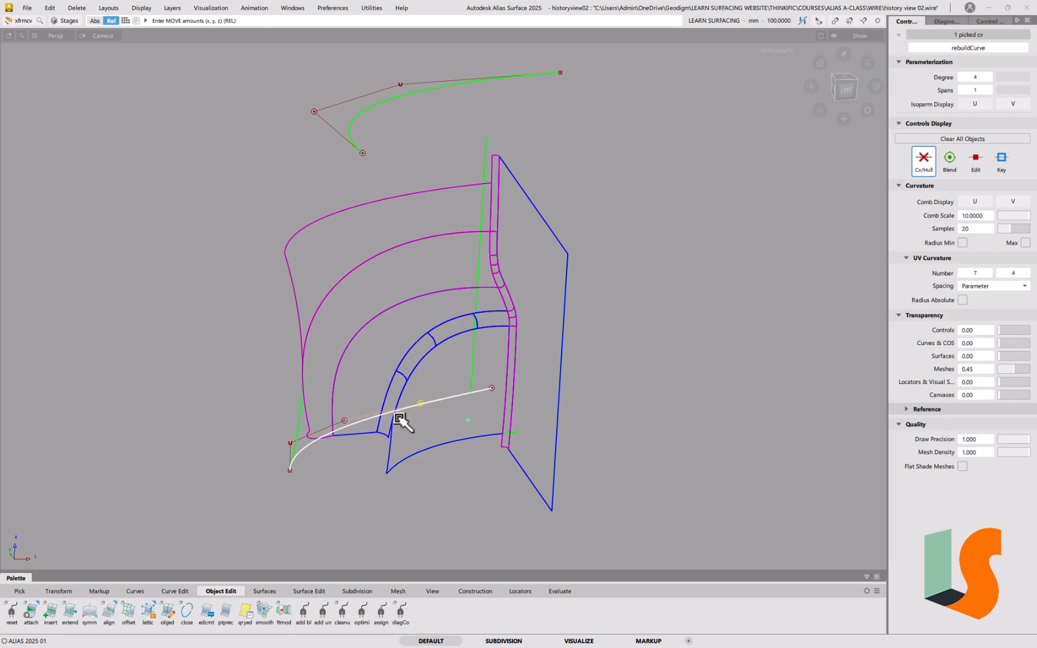
pyautogui.keyDown('ctrl'); pyautogui.keyDown('shift'); pyautogui.moveTo(696, 398); pyautogui.dragTo(691, 279); pyautogui.keyUp('shift'); pyautogui.keyUp('ctrl')
# - Turn off the global history suspension so the dependent surfaces rebuild
pyautogui.rightClick(807, 21)
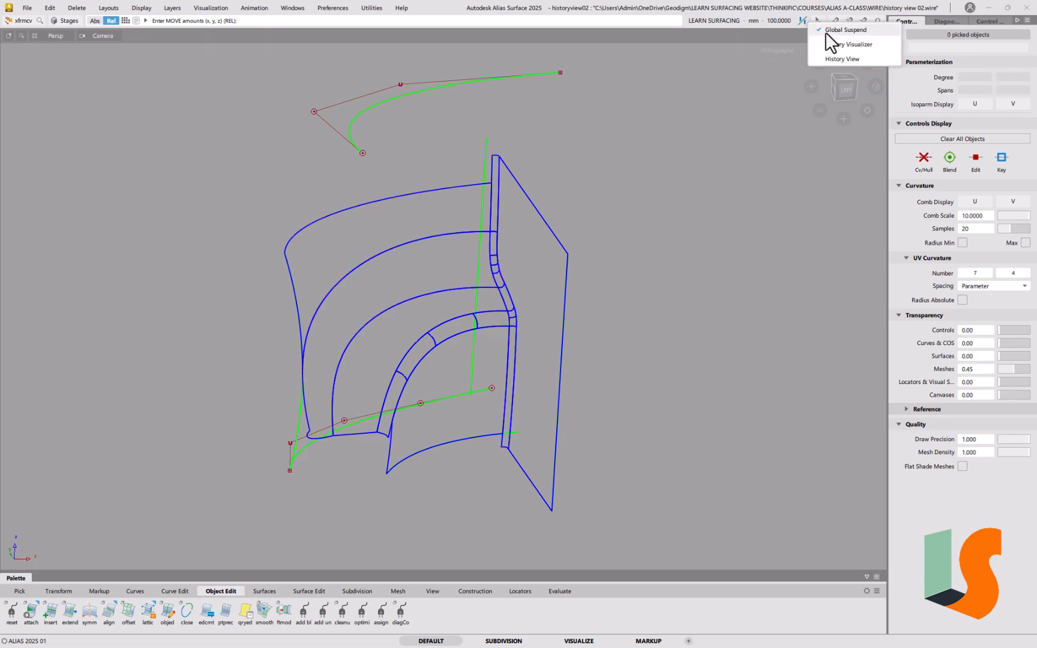
pyautogui.click(826, 30)
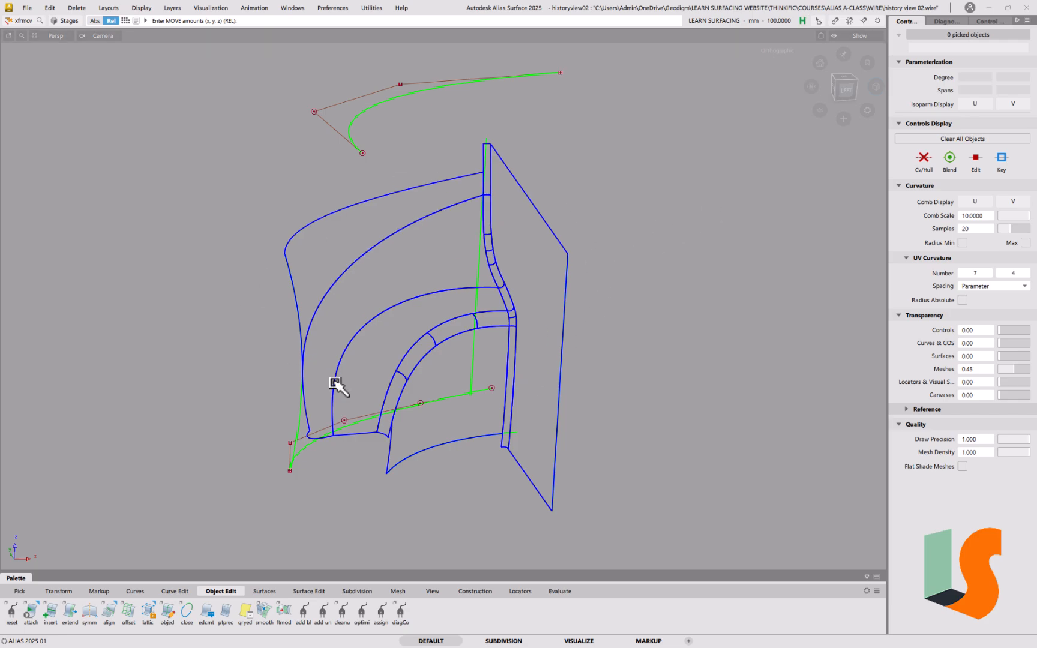
pyautogui.keyDown('alt'); pyautogui.keyDown('shift'); pyautogui.moveTo(495, 222); pyautogui.dragTo(481, 273); pyautogui.keyUp('shift'); pyautogui.keyUp('alt')
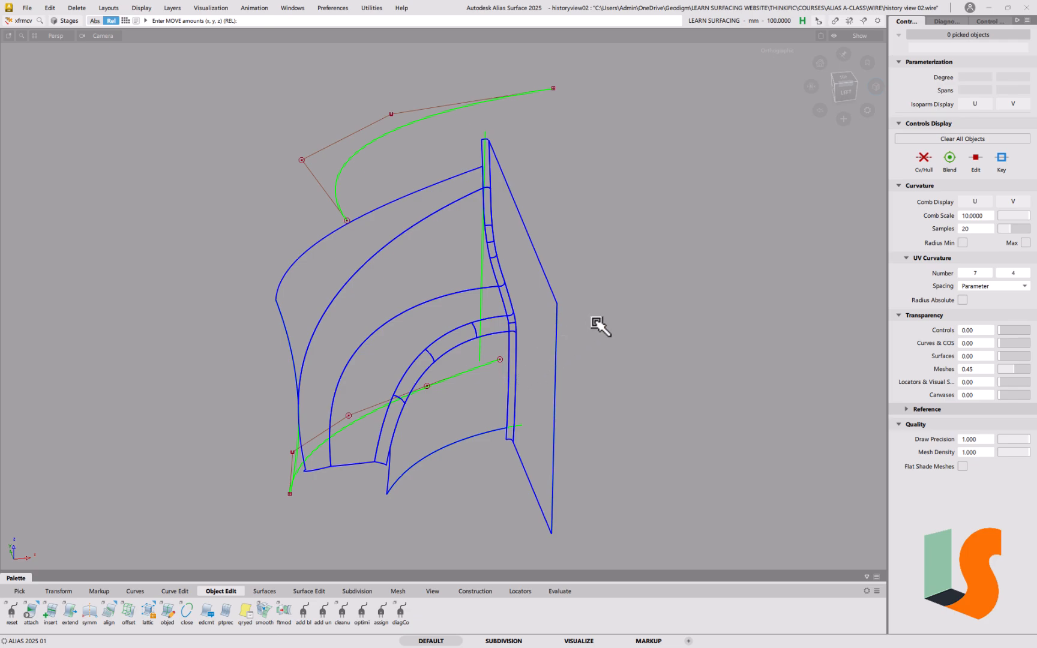
# - Undo the CV moves made on the lower guide curve
pyautogui.hotkey('ctrl', 'z')
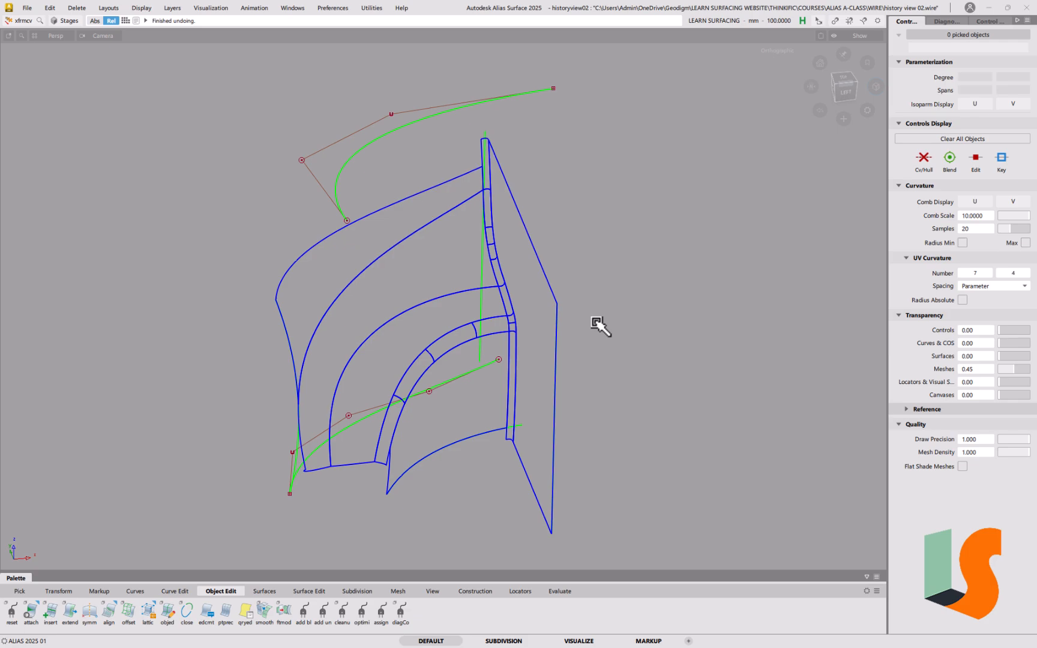
pyautogui.hotkey('ctrl', 'z')
pyautogui.keyDown('ctrl'); pyautogui.keyDown('shift'); pyautogui.moveTo(610, 395); pyautogui.dragTo(609, 315, button='right'); pyautogui.keyUp('shift'); pyautogui.keyUp('ctrl')
pyautogui.keyDown('alt'); pyautogui.keyDown('shift'); pyautogui.moveTo(612, 214); pyautogui.dragTo(606, 247); pyautogui.keyUp('shift'); pyautogui.keyUp('alt')
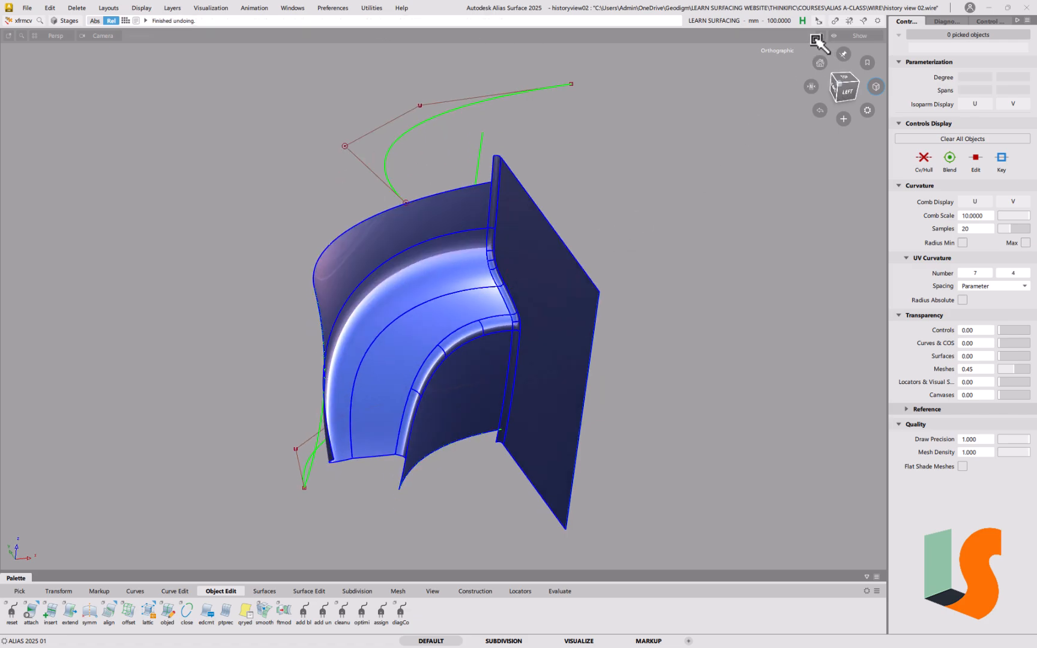
pyautogui.click(813, 19)
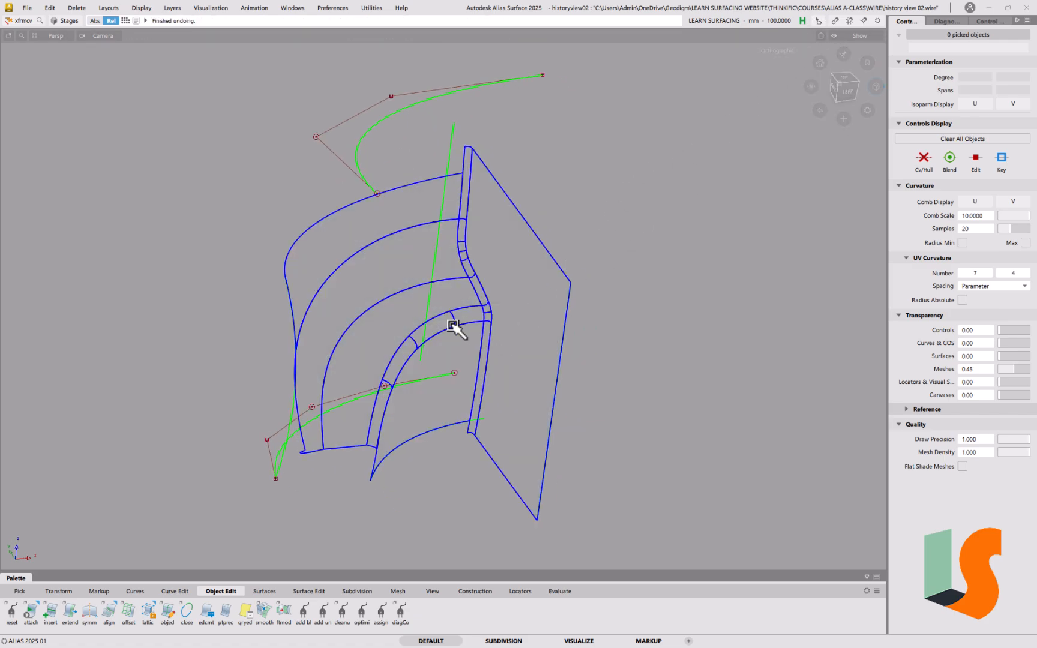
pyautogui.keyDown('alt'); pyautogui.keyDown('shift'); pyautogui.moveTo(462, 262); pyautogui.dragTo(391, 237); pyautogui.keyUp('shift'); pyautogui.keyUp('alt')
pyautogui.keyDown('alt'); pyautogui.keyDown('shift'); pyautogui.moveTo(477, 316); pyautogui.dragTo(483, 324); pyautogui.keyUp('shift'); pyautogui.keyUp('alt')
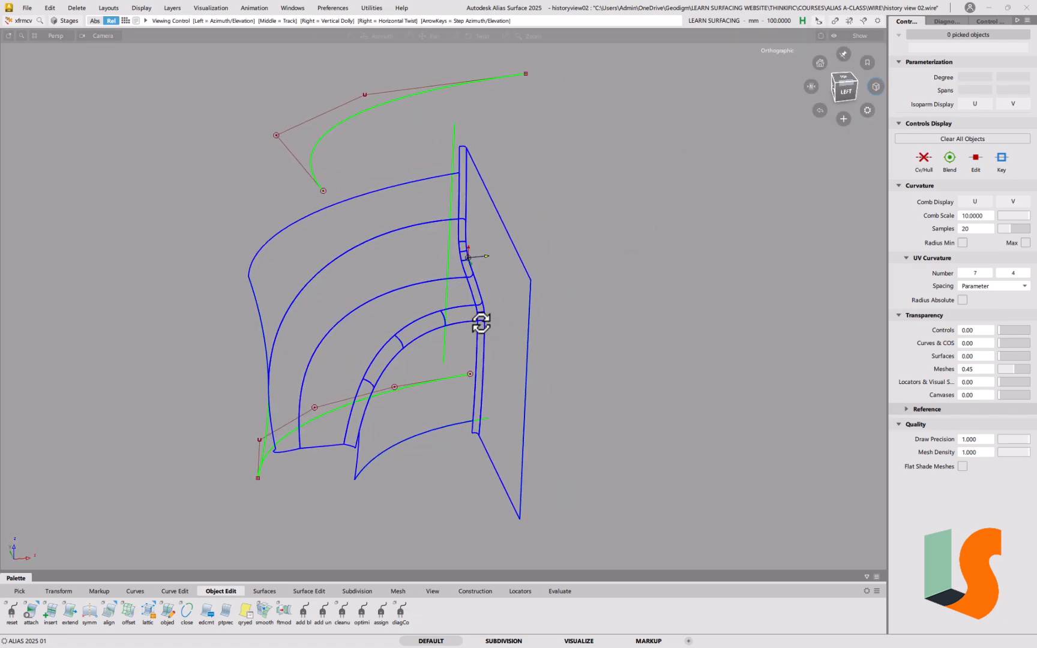
pyautogui.keyDown('alt'); pyautogui.keyDown('shift'); pyautogui.moveTo(485, 325); pyautogui.dragTo(520, 291, button='middle'); pyautogui.keyUp('shift'); pyautogui.keyUp('alt')
pyautogui.moveTo(519, 292)
pyautogui.keyDown('alt'); pyautogui.keyDown('shift'); pyautogui.mouseDown()
pyautogui.moveTo(492, 301)
pyautogui.moveTo(518, 324)
pyautogui.moveTo(530, 310)
pyautogui.mouseUp(); pyautogui.keyUp('shift'); pyautogui.keyUp('alt')
pyautogui.hotkey('ctrl', 'z')
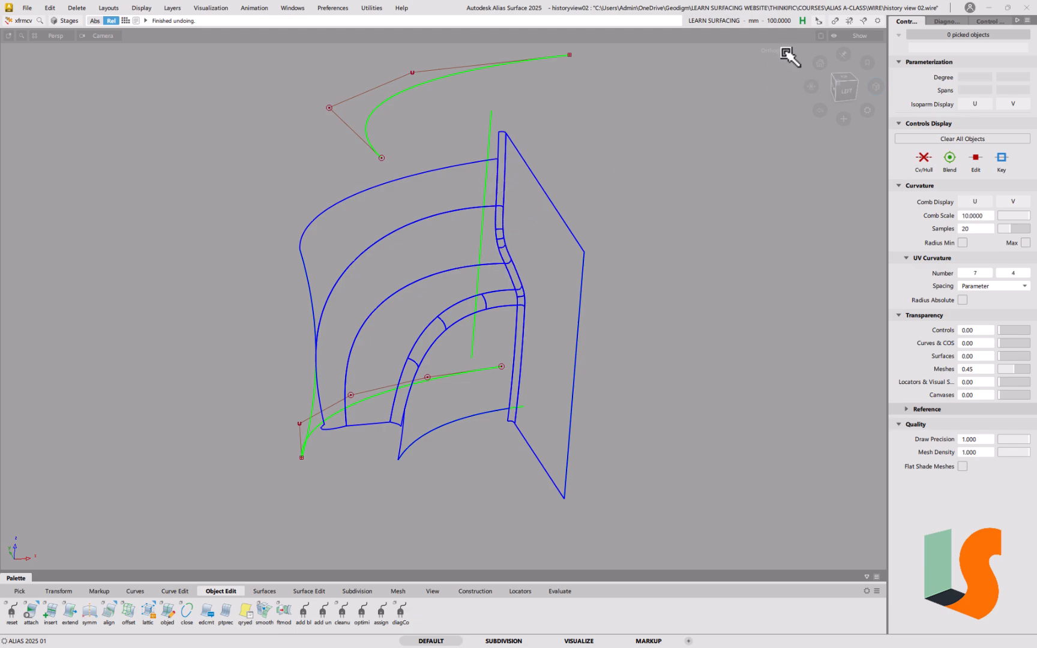
# - Suspend only the two SurfaceFillet entries and the SymmetricFillet entry in the History View
pyautogui.click(804, 21)
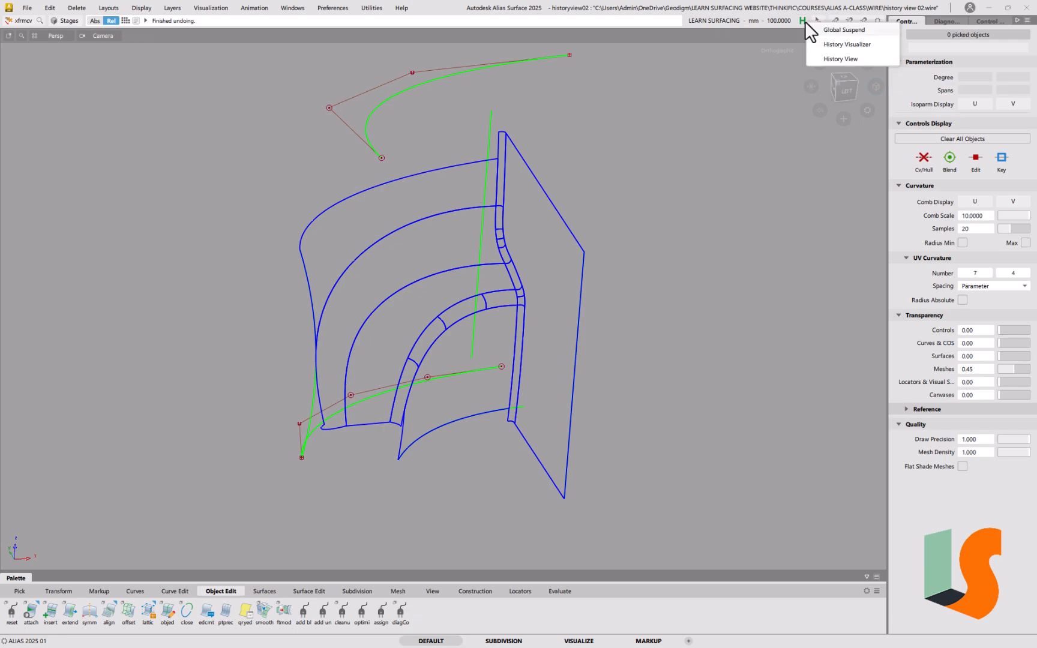
pyautogui.click(836, 60)
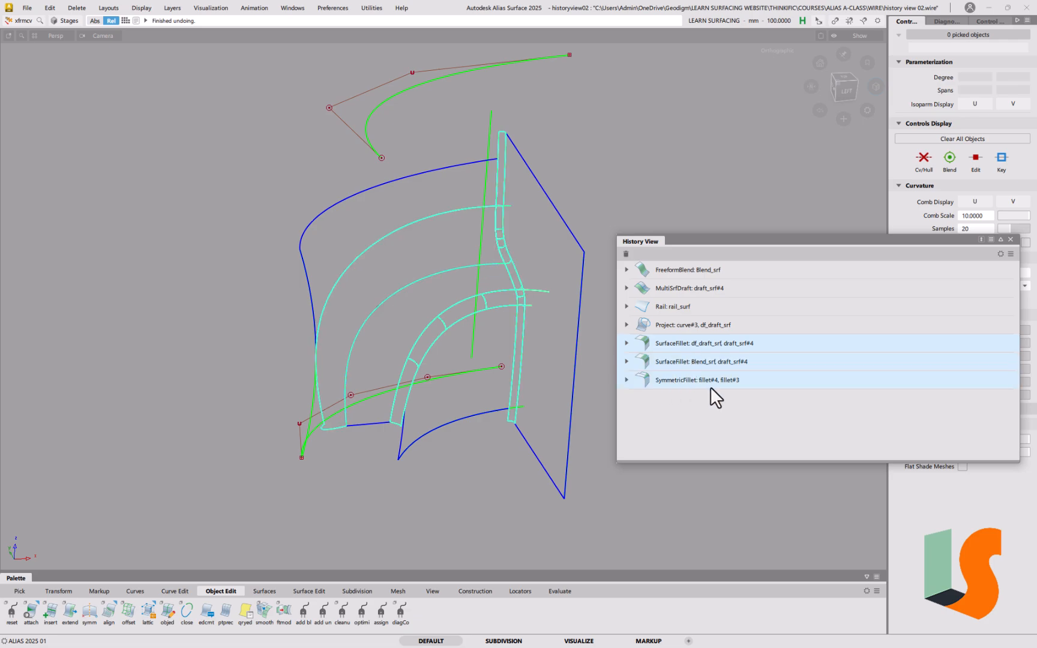
pyautogui.click(1011, 254)
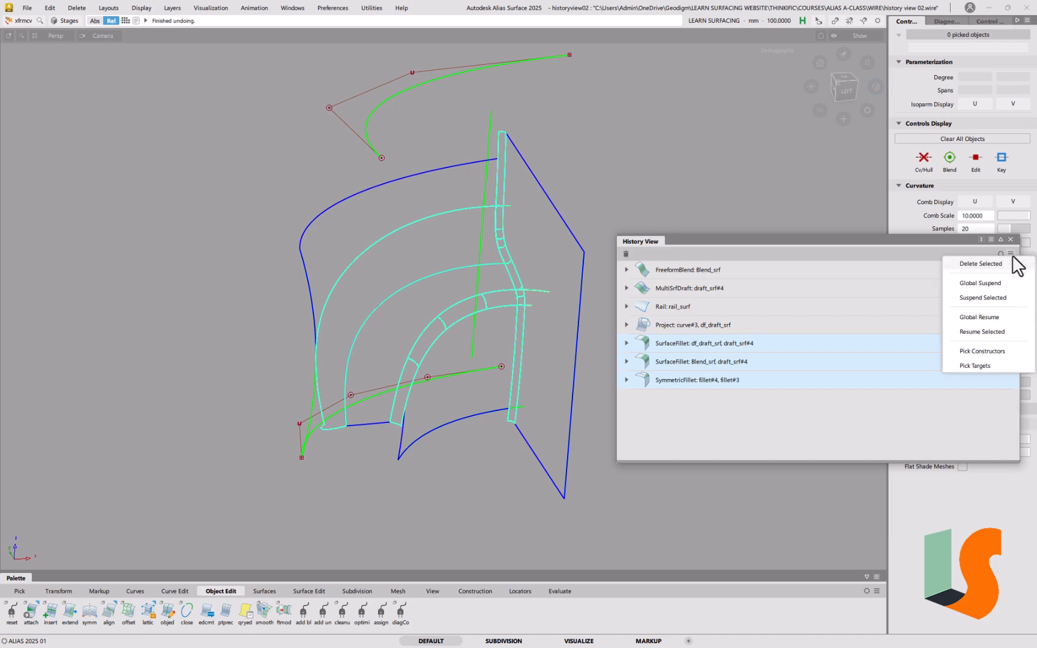
pyautogui.click(985, 298)
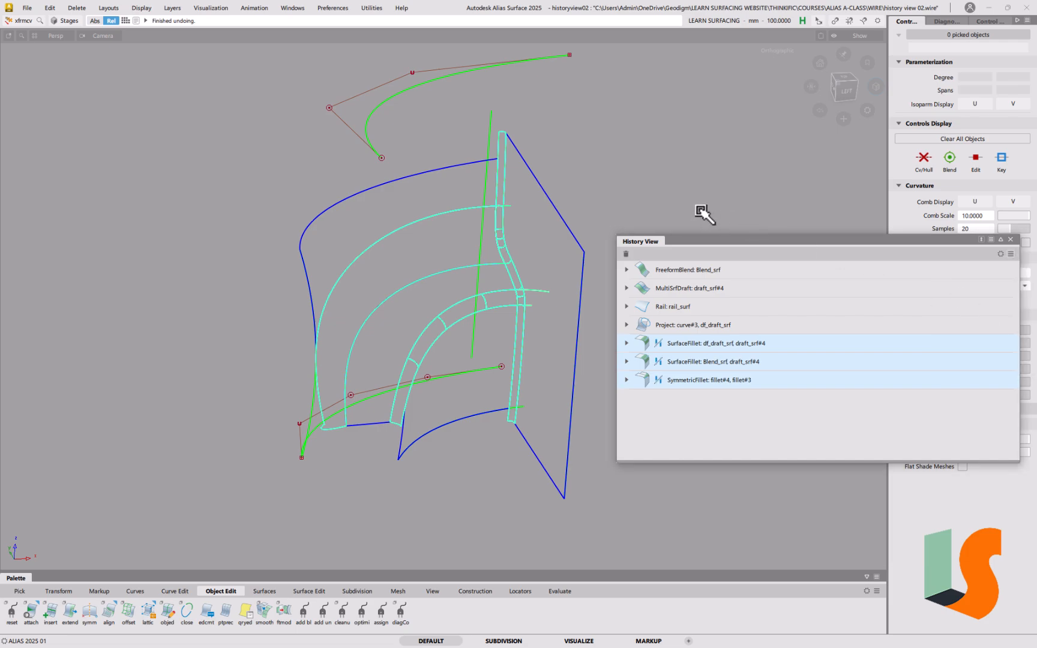
# - Pick the curve on the flat blend surface's outer upright edge and move it inward toward the fillets, with shading on
pyautogui.keyDown('ctrl'); pyautogui.keyDown('shift'); pyautogui.click(548, 354); pyautogui.keyUp('shift'); pyautogui.keyUp('ctrl')
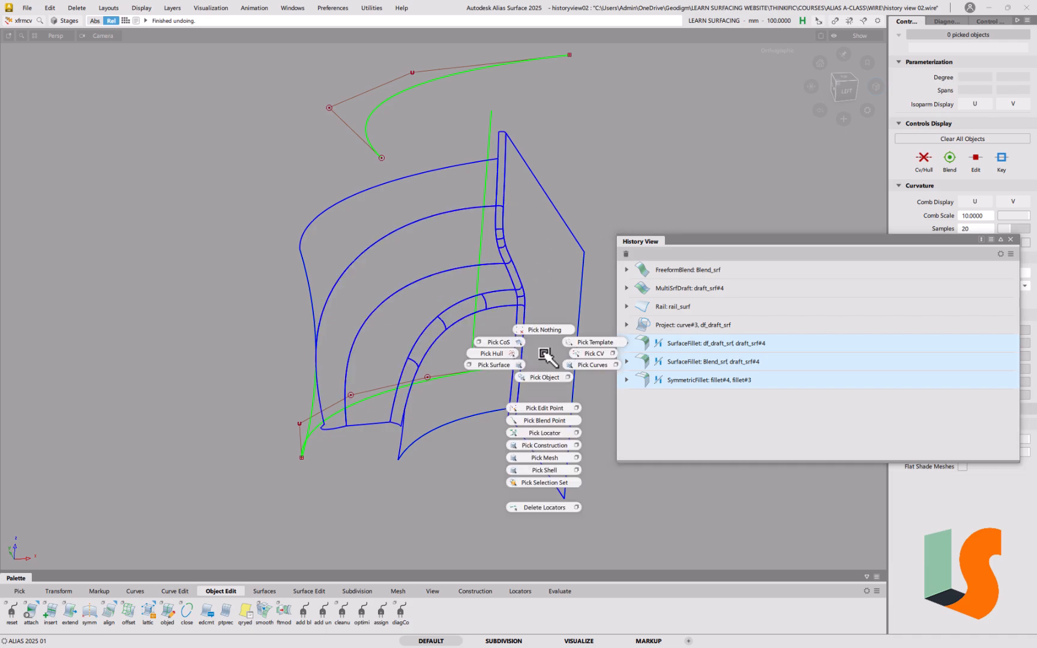
pyautogui.click(591, 365)
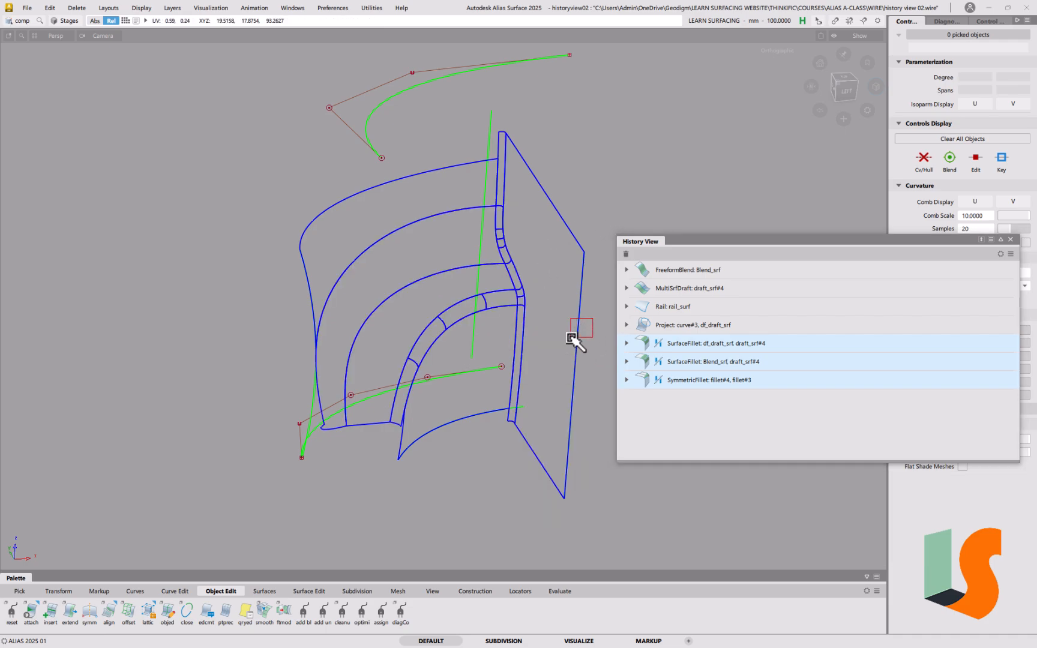
pyautogui.click(573, 257)
pyautogui.keyDown('ctrl'); pyautogui.keyDown('shift'); pyautogui.moveTo(573, 257); pyautogui.dragTo(572, 222, button='right'); pyautogui.keyUp('shift'); pyautogui.keyUp('ctrl')
pyautogui.moveTo(735, 192); pyautogui.dragTo(709, 193)
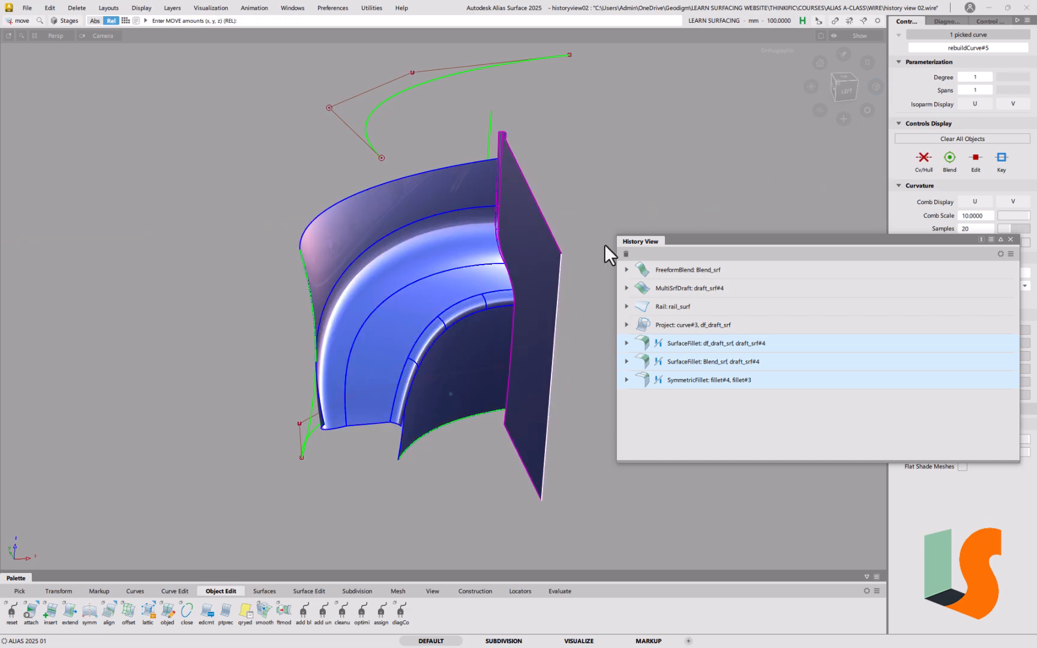
# - Globally resume construction history from the History View to rebuild the suspended fillets
pyautogui.moveTo(538, 270)
pyautogui.keyDown('alt'); pyautogui.keyDown('shift'); pyautogui.mouseDown()
pyautogui.moveTo(398, 276)
pyautogui.moveTo(502, 241)
pyautogui.moveTo(560, 250)
pyautogui.moveTo(547, 259)
pyautogui.mouseUp(); pyautogui.keyUp('shift'); pyautogui.keyUp('alt')
pyautogui.keyDown('alt'); pyautogui.keyDown('shift'); pyautogui.moveTo(518, 185); pyautogui.dragTo(509, 245); pyautogui.keyUp('shift'); pyautogui.keyUp('alt')
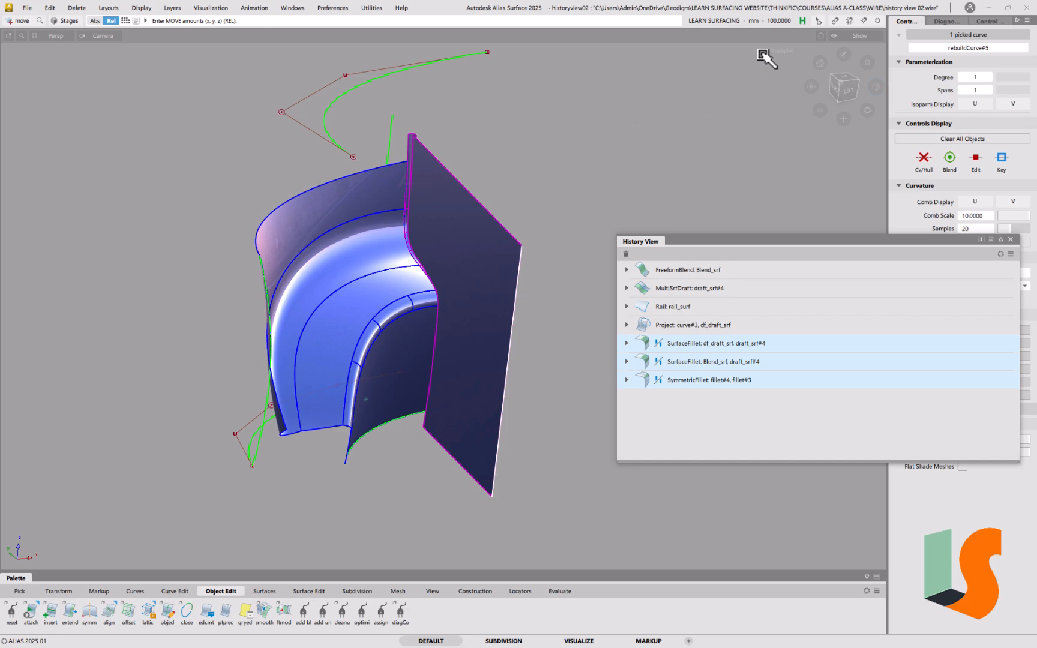
pyautogui.click(1011, 253)
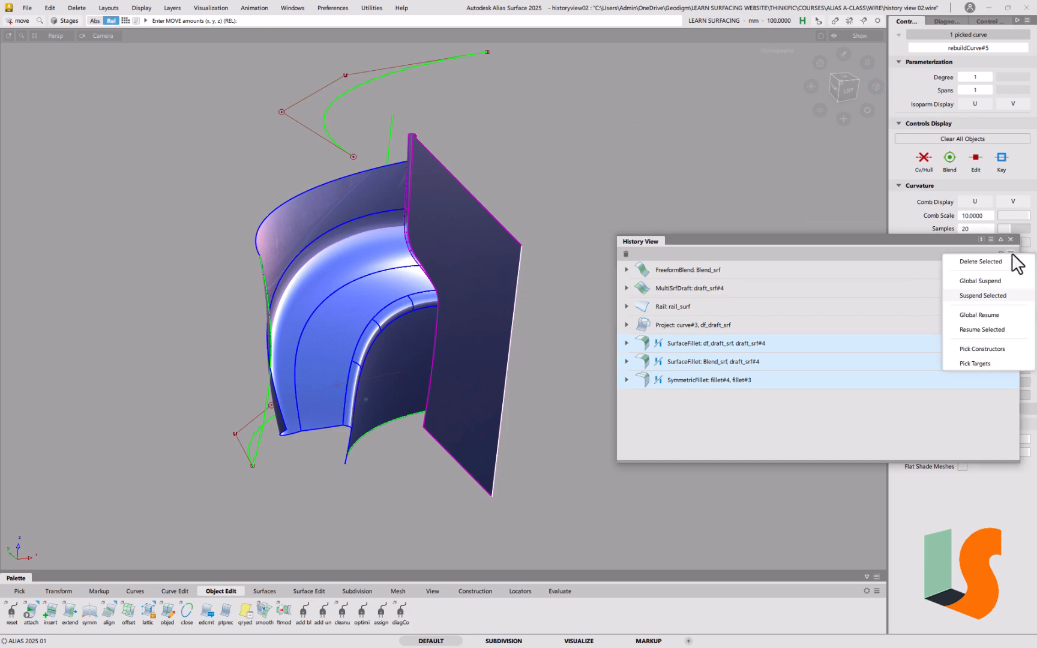
pyautogui.click(985, 316)
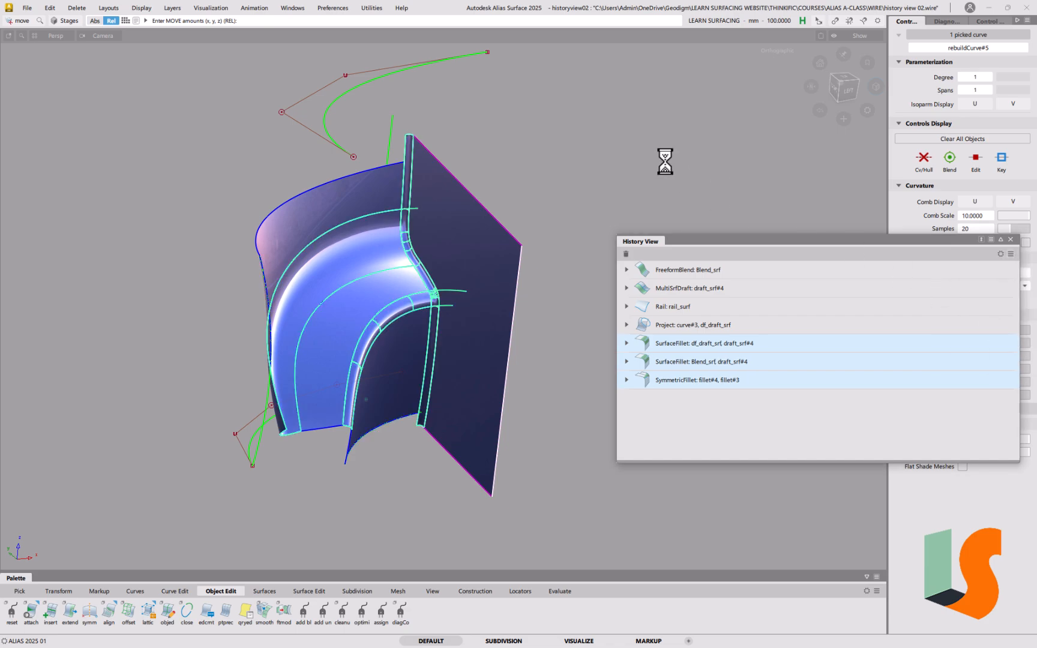
pyautogui.keyDown('alt'); pyautogui.keyDown('shift'); pyautogui.moveTo(529, 278); pyautogui.dragTo(532, 359); pyautogui.keyUp('shift'); pyautogui.keyUp('alt')
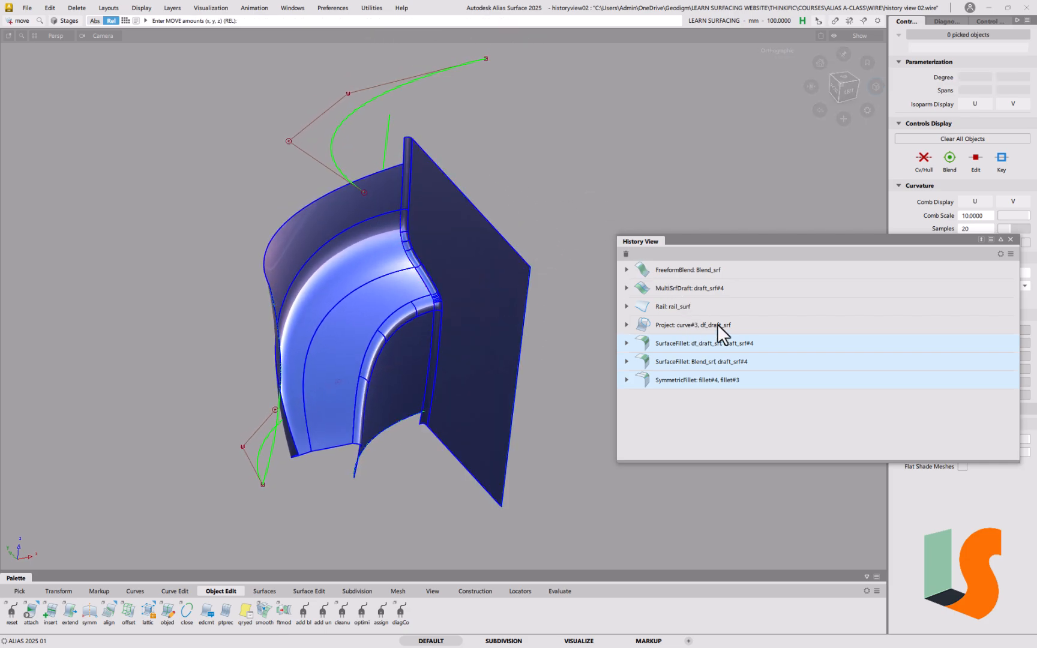
# - Suspend construction history for only the two selected SurfaceFillet entries and the SymmetricFillet entry again
pyautogui.click(1010, 255)
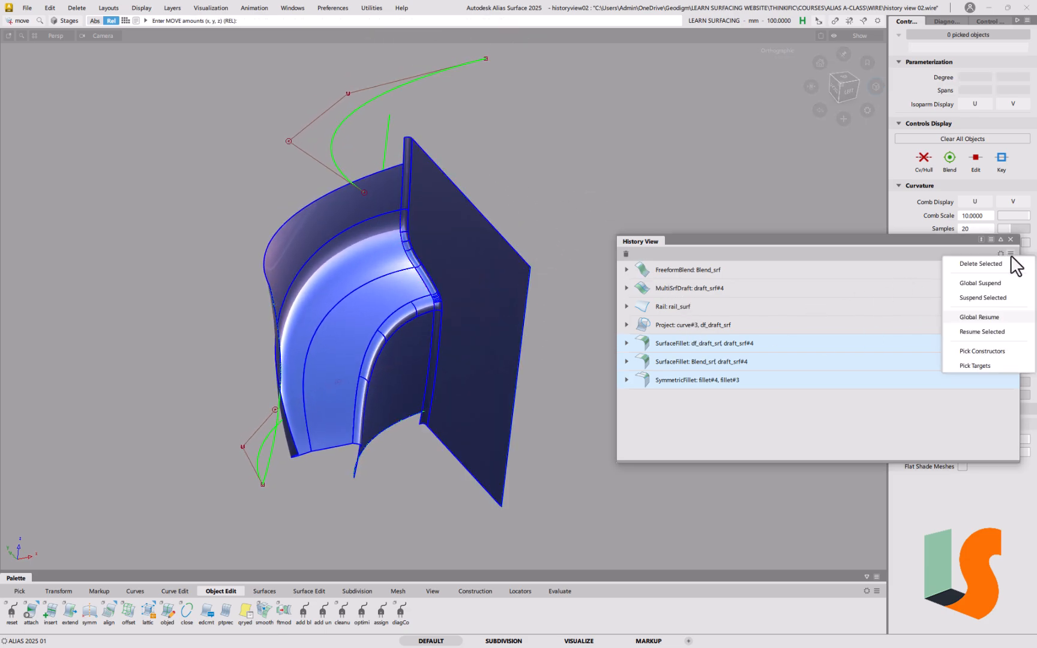
pyautogui.click(985, 297)
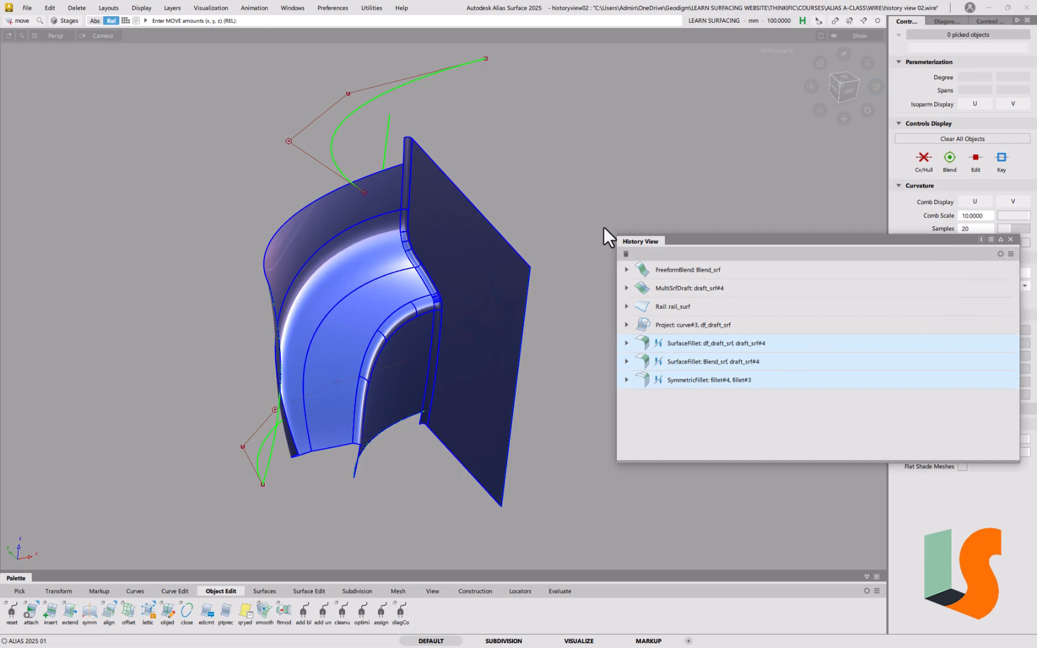
# - Open the Object Lister and list the scene contents by objects instead of by layers
pyautogui.click(292, 7)
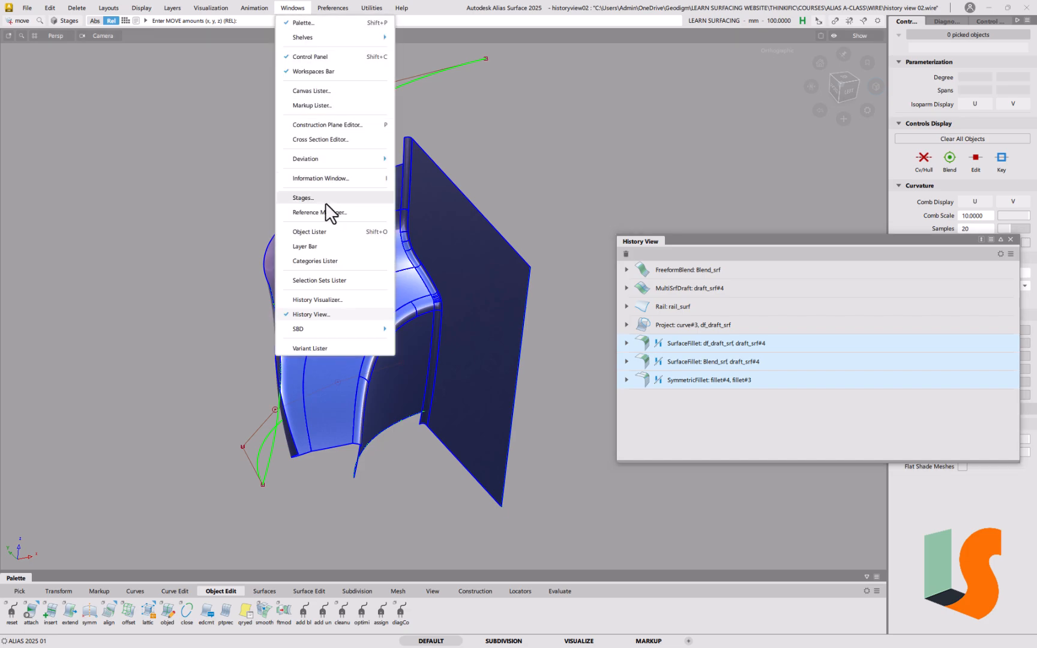
pyautogui.click(326, 233)
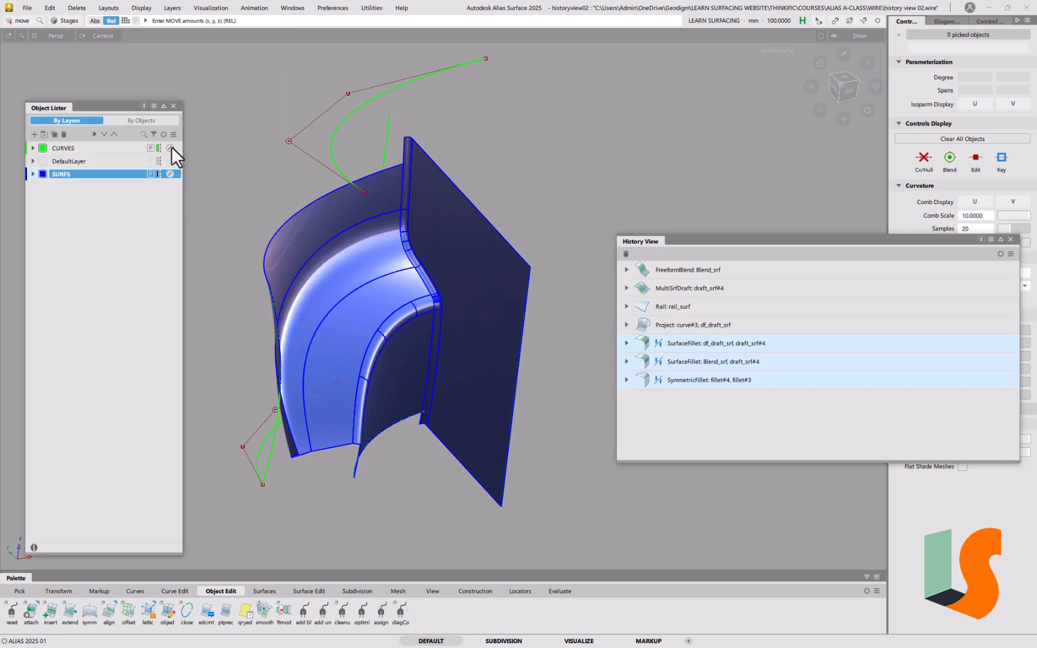
pyautogui.click(140, 119)
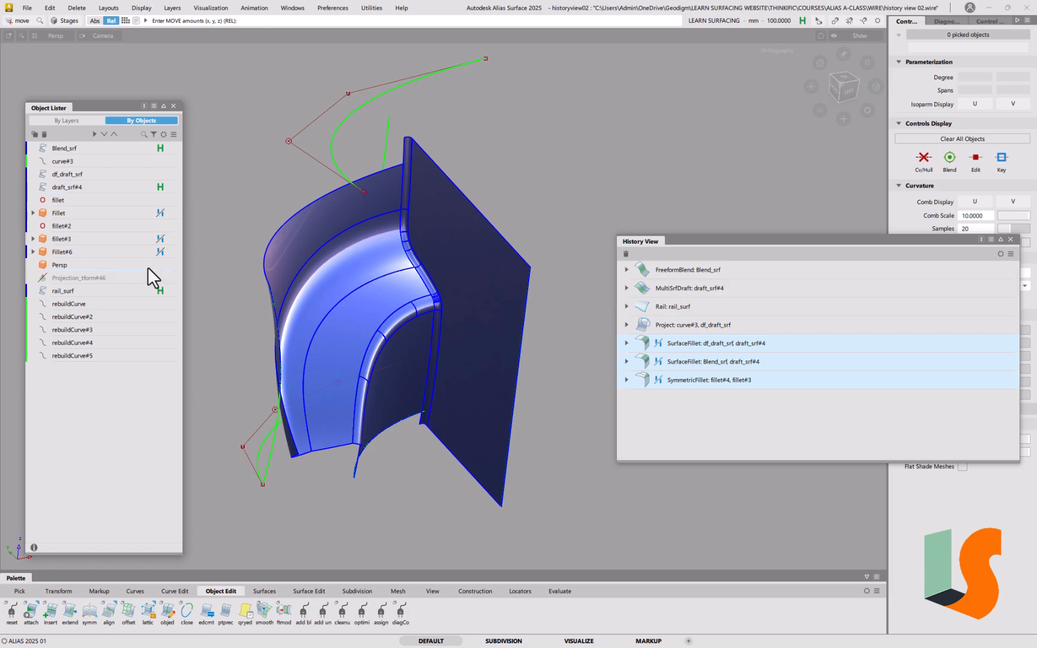
# - Suspend the construction history of draft_srf#4 from its history indicator in the Object Lister and resume it
pyautogui.click(161, 188)
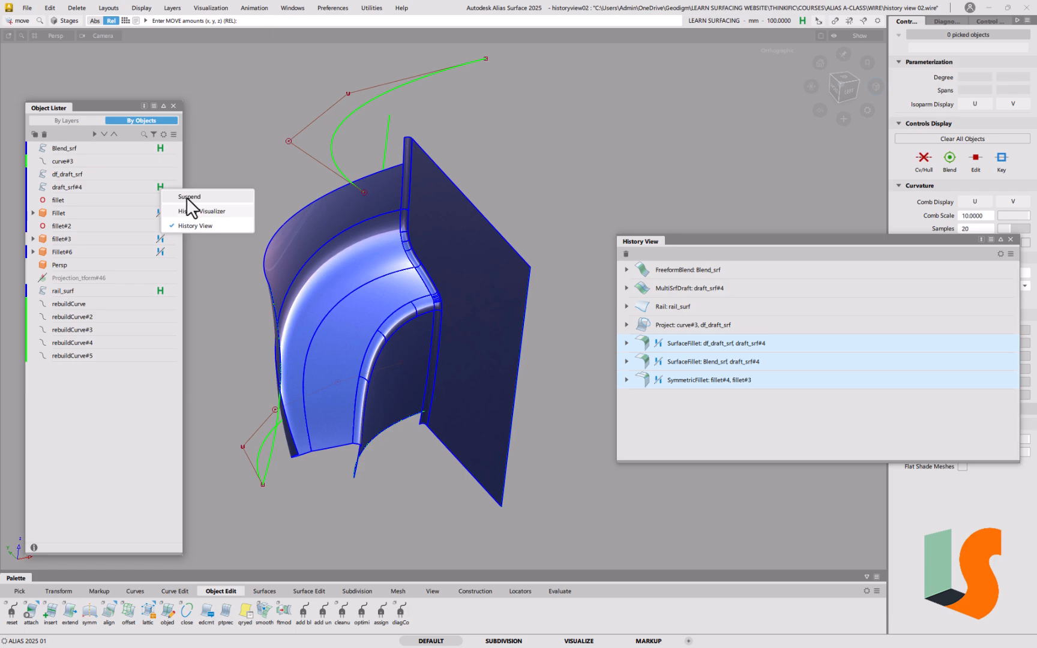
pyautogui.click(186, 197)
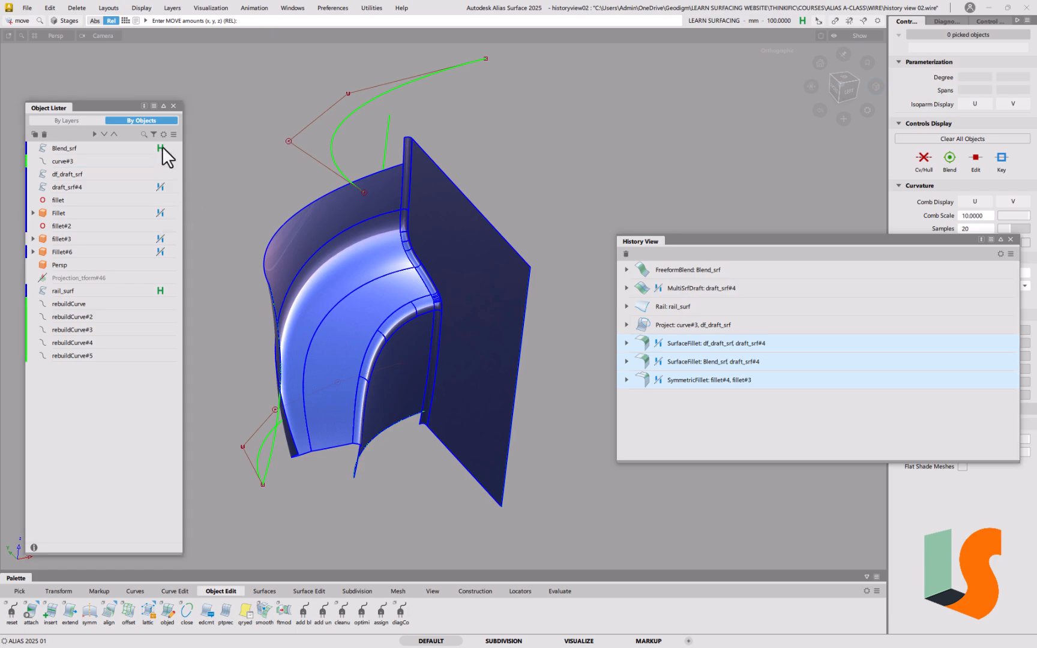
pyautogui.click(160, 187)
pyautogui.click(182, 198)
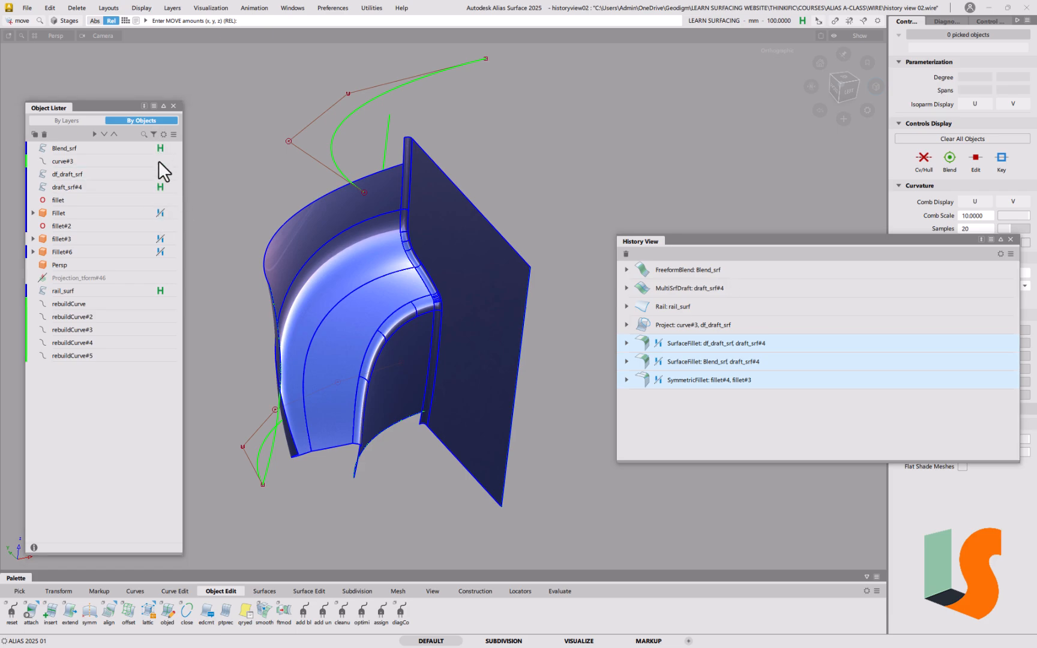